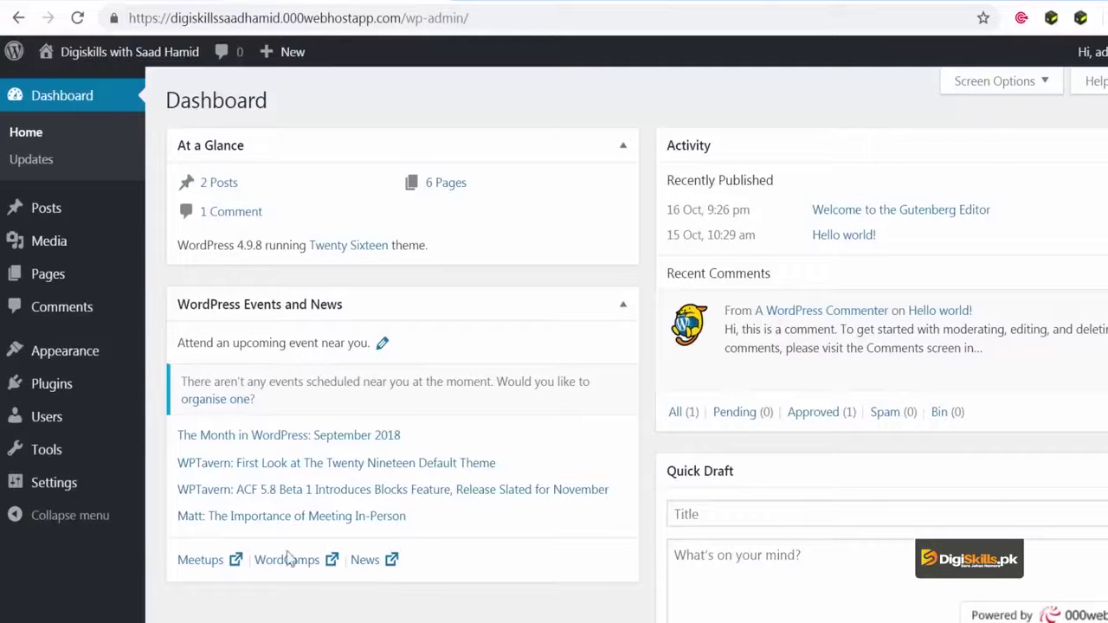
- Open the list of all posts, and after it the list of all pages
{"action": "mouse_move", "coordinate": [55, 218]}
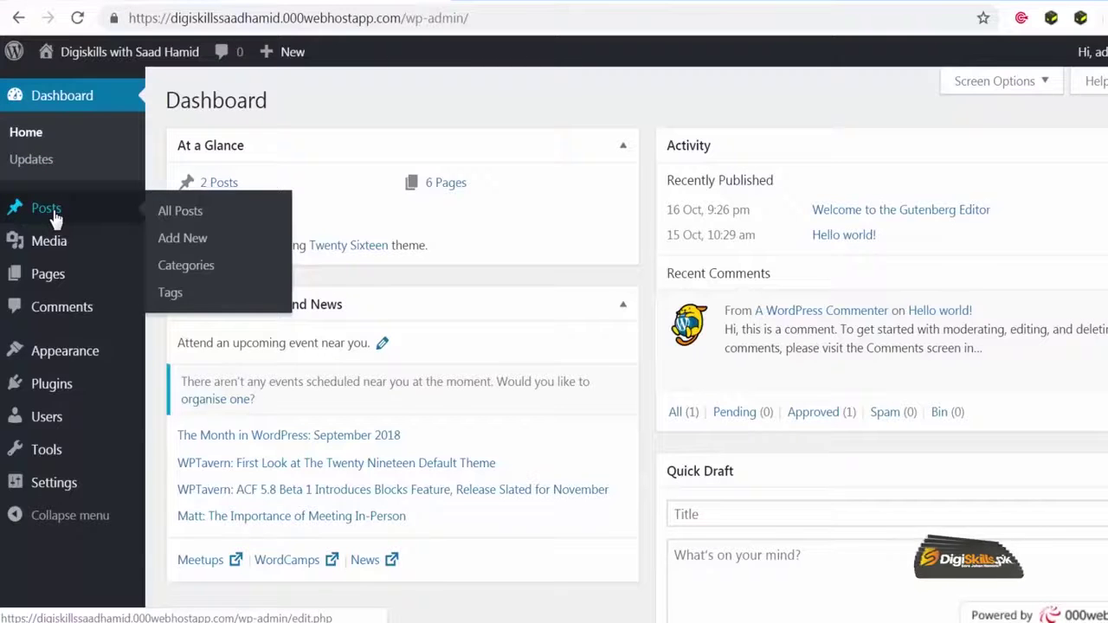
{"action": "mouse_move", "coordinate": [53, 286]}
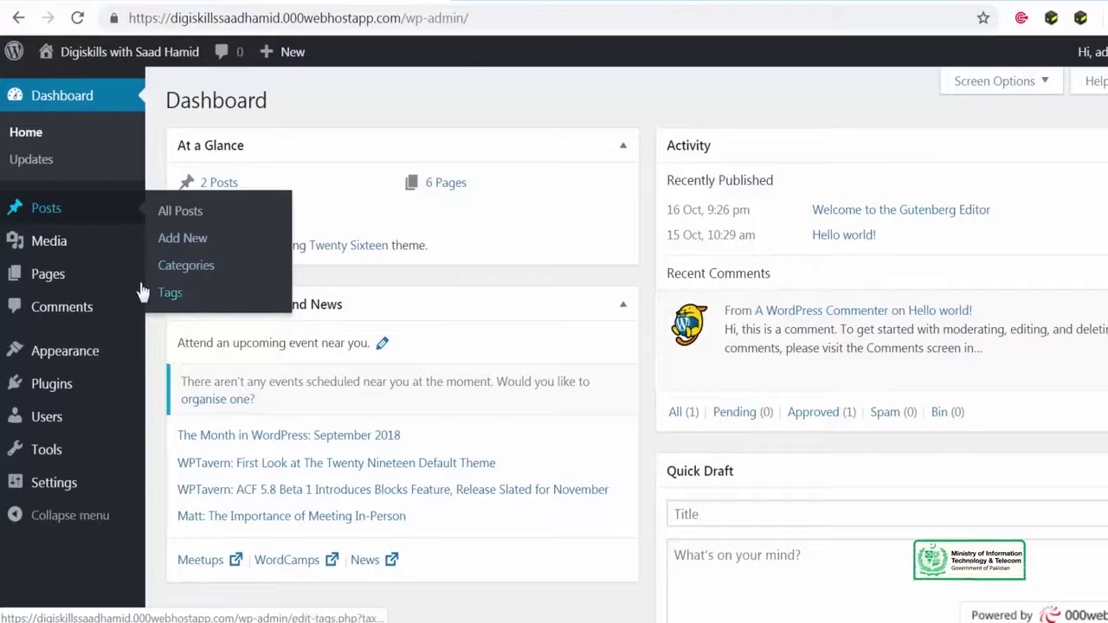
{"action": "mouse_move", "coordinate": [123, 283]}
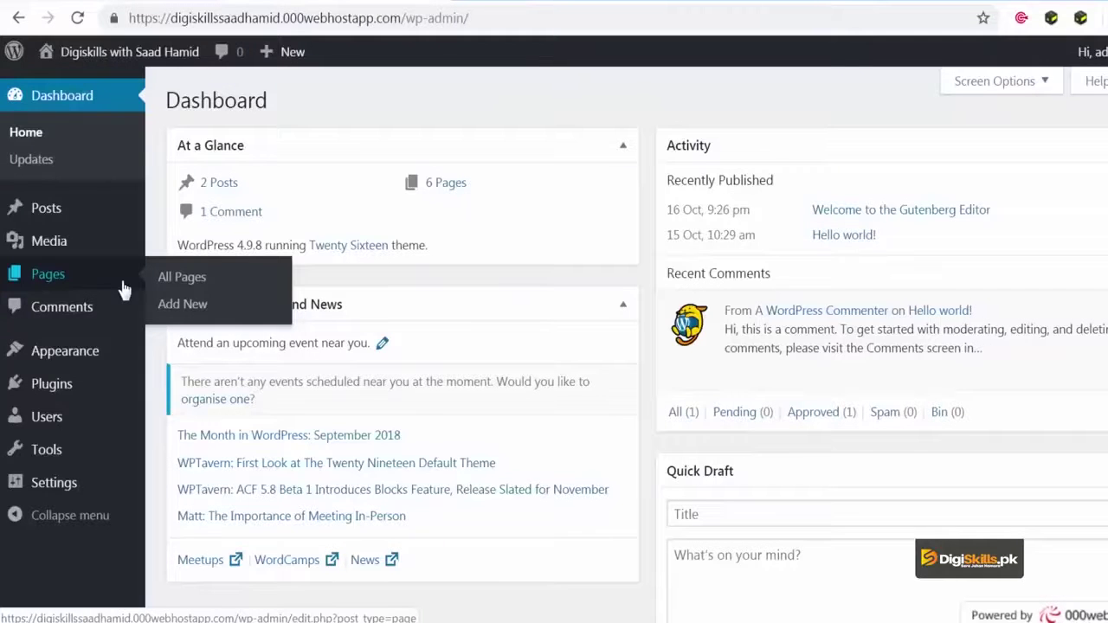
{"action": "left_click", "coordinate": [95, 218]}
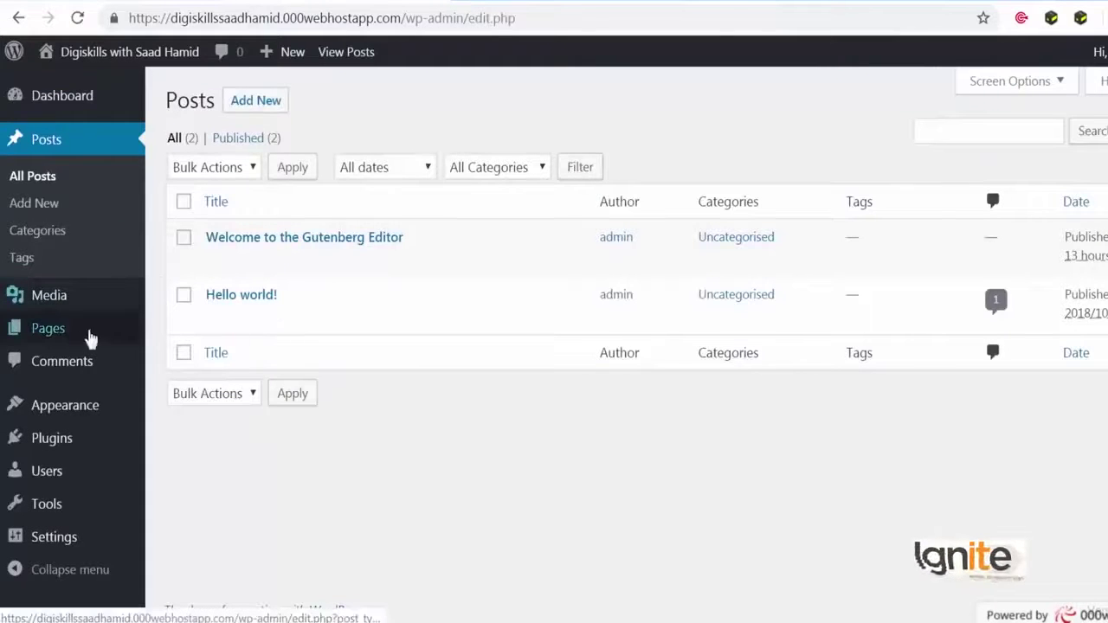
{"action": "left_click", "coordinate": [71, 342]}
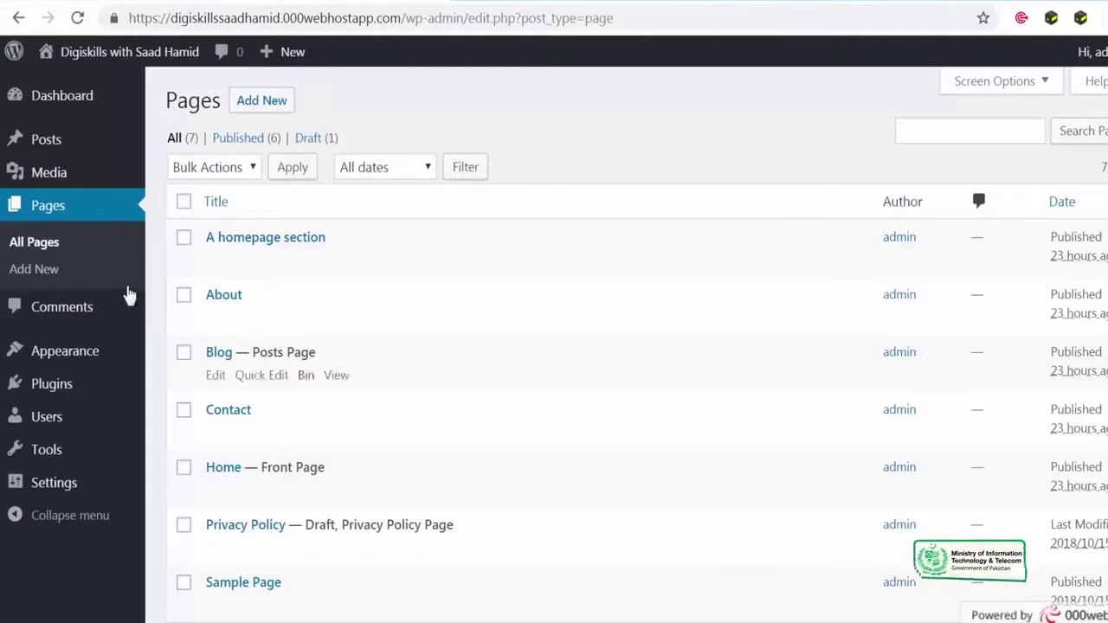
- View the live site's static Home page, and return to the admin dashboard
{"action": "mouse_move", "coordinate": [193, 47]}
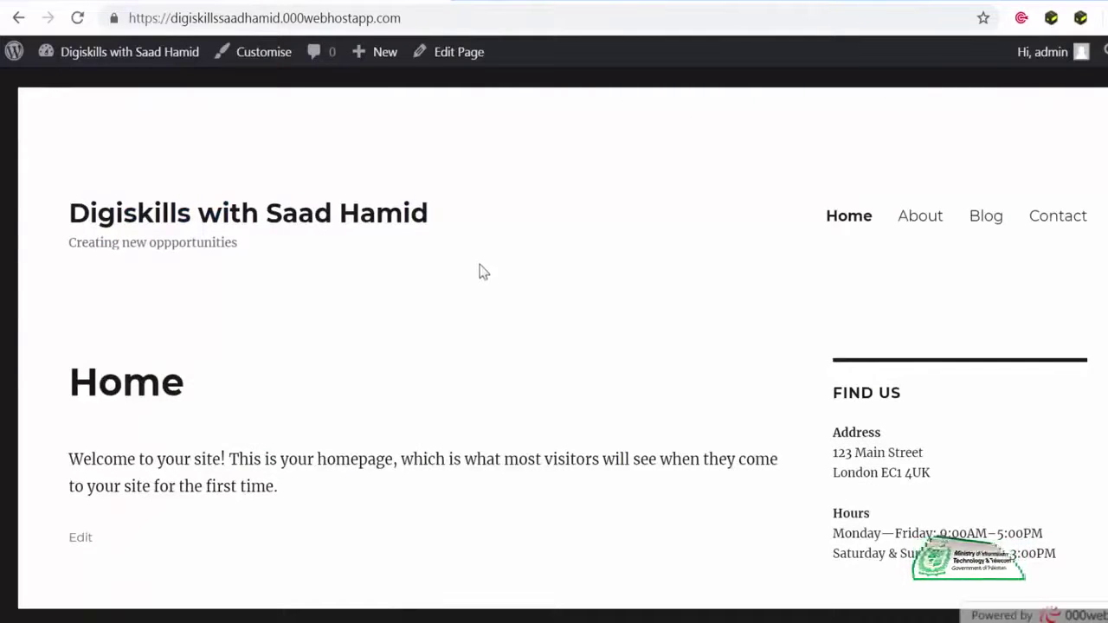
{"action": "scroll", "coordinate": [484, 272], "scroll_direction": "down", "scroll_amount": 3}
{"action": "scroll", "coordinate": [467, 429], "scroll_direction": "up", "scroll_amount": 1}
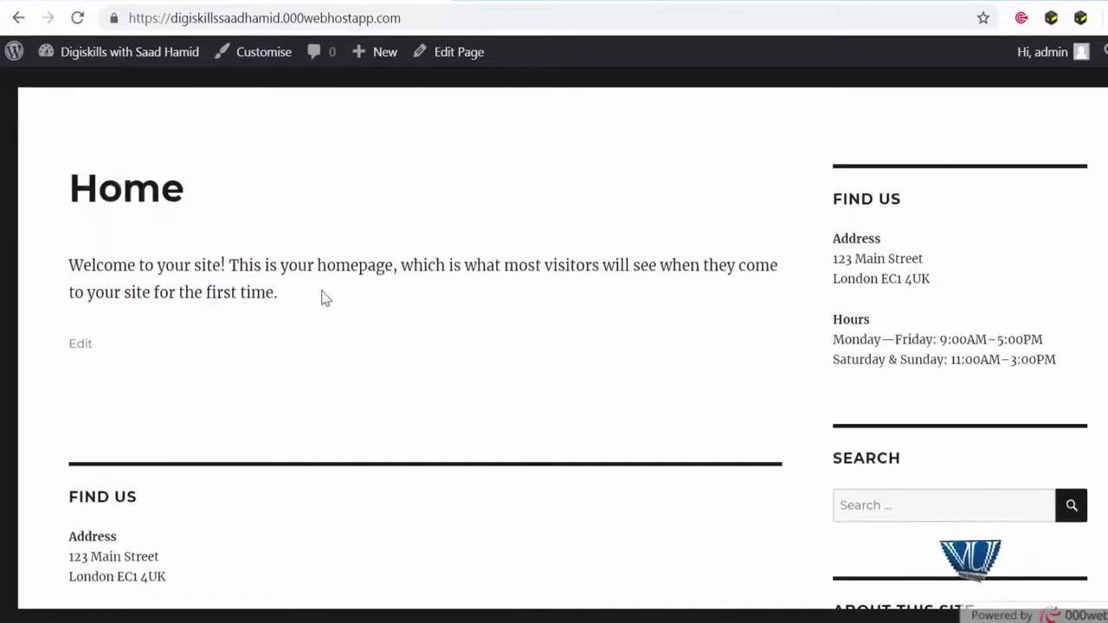
{"action": "scroll", "coordinate": [409, 219], "scroll_direction": "up", "scroll_amount": 2}
{"action": "mouse_move", "coordinate": [150, 59]}
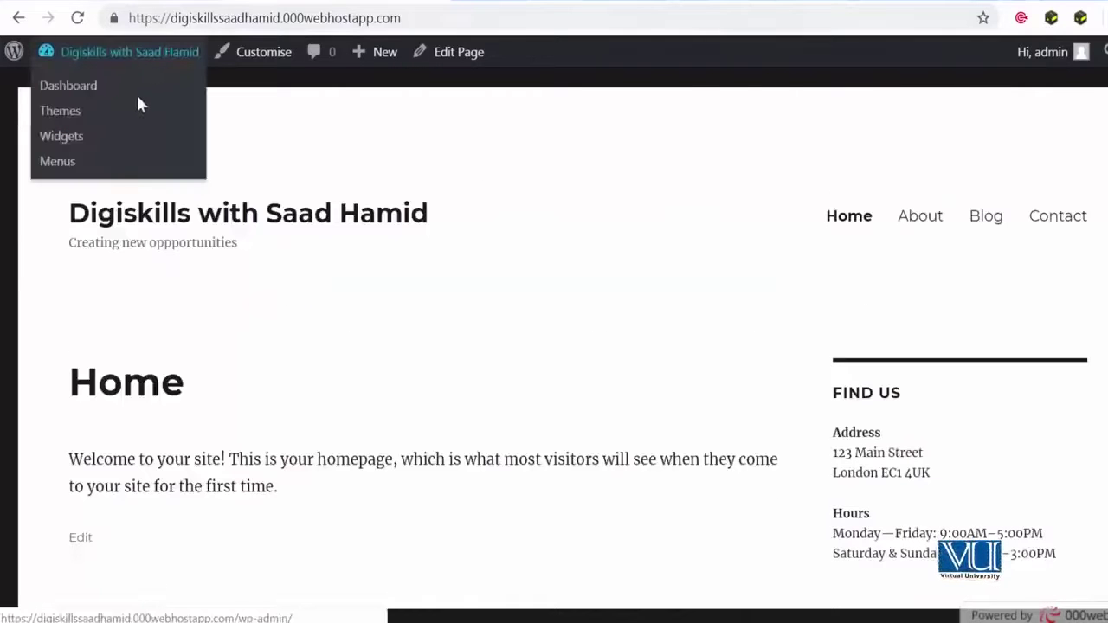
{"action": "left_click", "coordinate": [132, 97]}
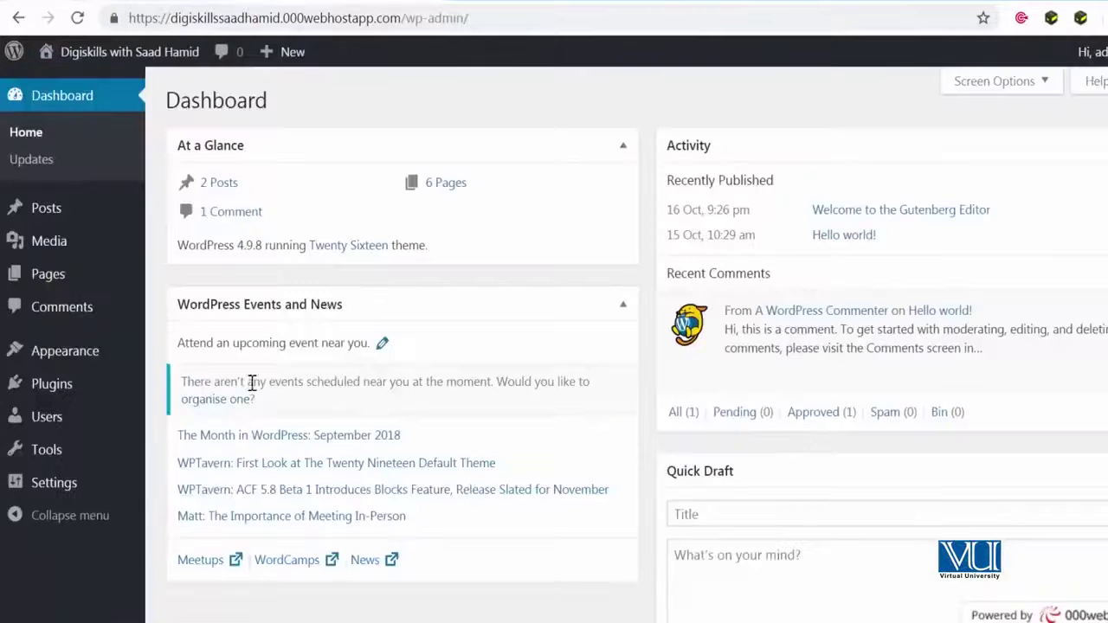
- In the Reading Settings, make the homepage display your latest posts and save the changes
{"action": "mouse_move", "coordinate": [128, 486]}
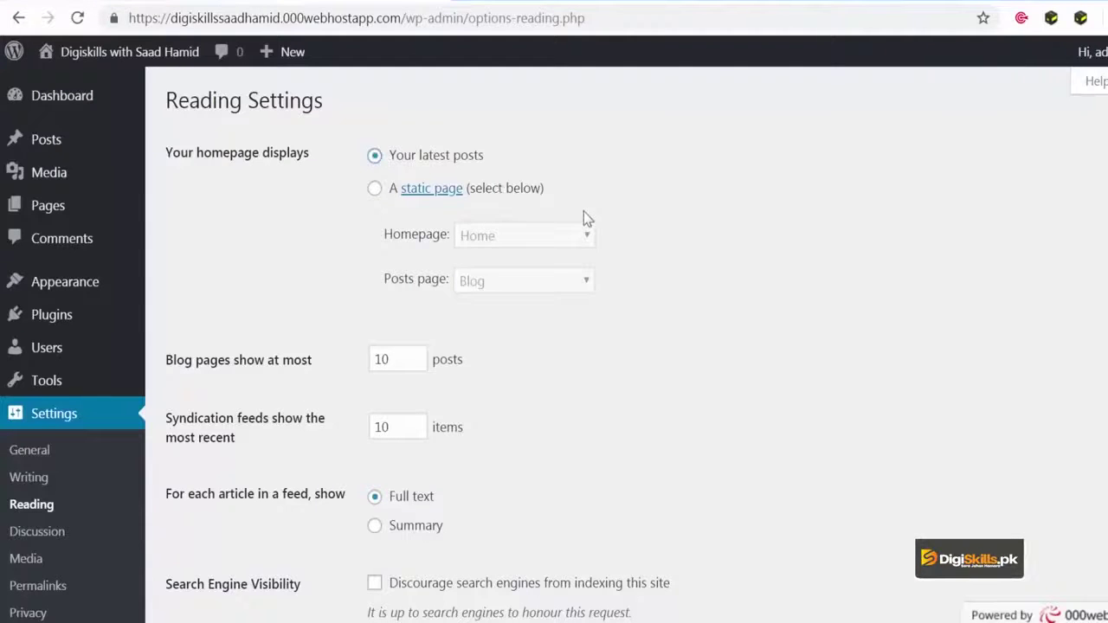
{"action": "scroll", "coordinate": [571, 260], "scroll_direction": "down", "scroll_amount": 3}
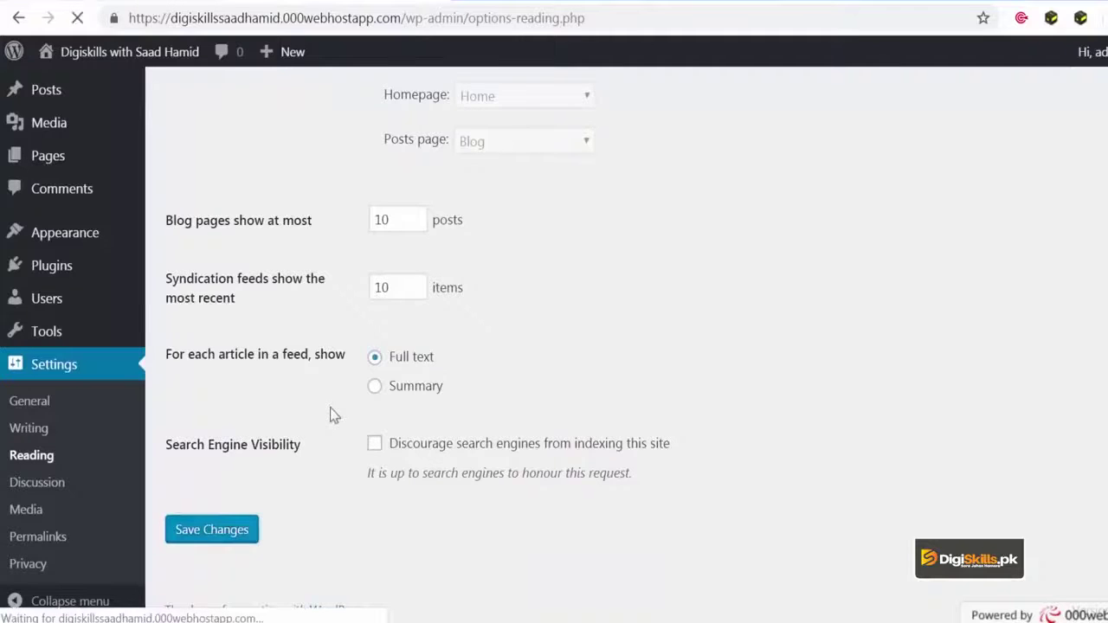
{"action": "scroll", "coordinate": [334, 416], "scroll_direction": "up", "scroll_amount": 3}
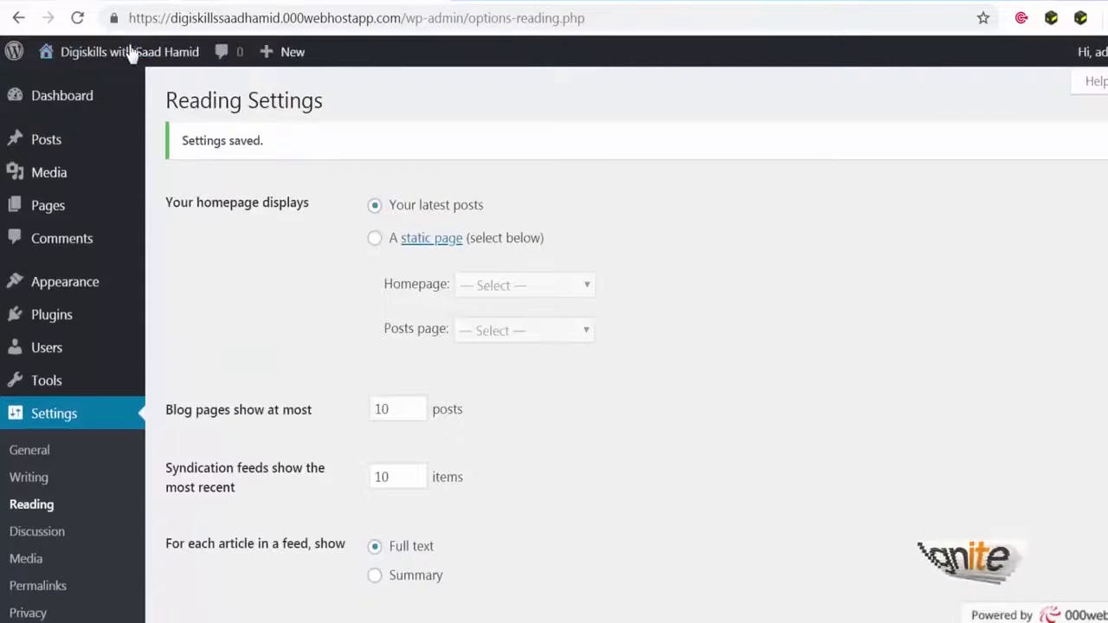
- Visit the live site and look through the posts on its homepage, from the Gutenberg Editor post to Hello world!
{"action": "mouse_move", "coordinate": [136, 59]}
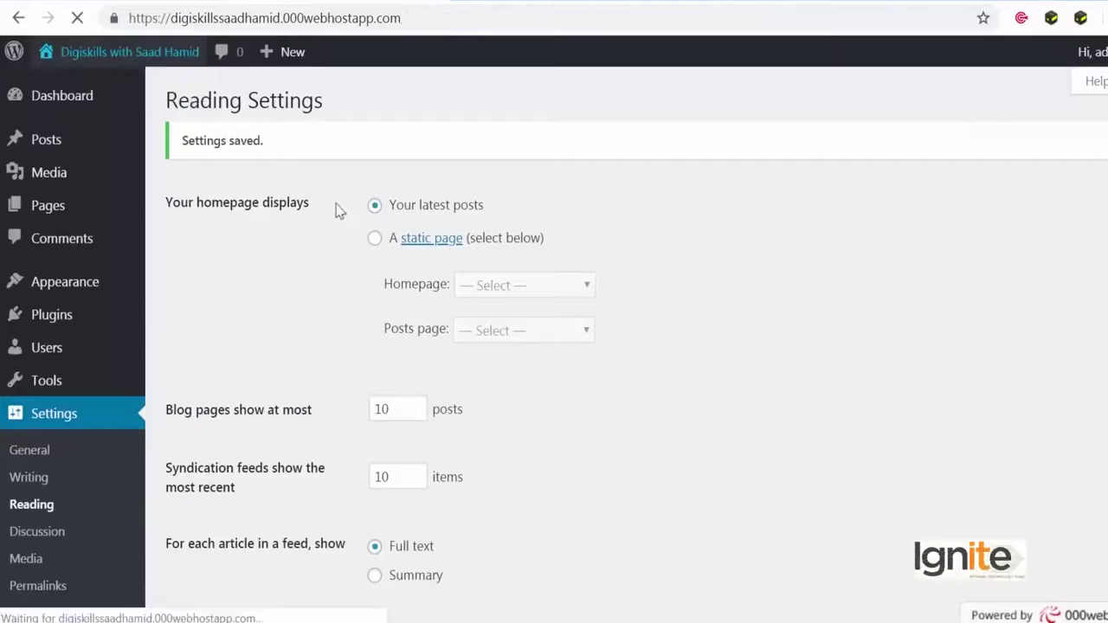
{"action": "scroll", "coordinate": [355, 388], "scroll_direction": "down", "scroll_amount": 4}
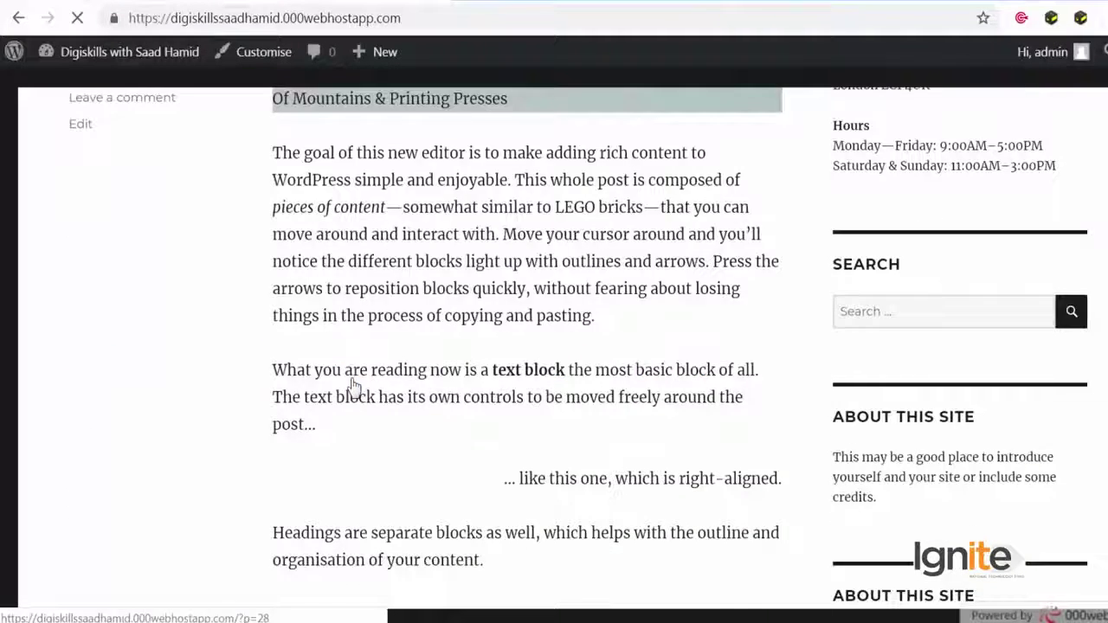
{"action": "scroll", "coordinate": [355, 388], "scroll_direction": "down", "scroll_amount": 15}
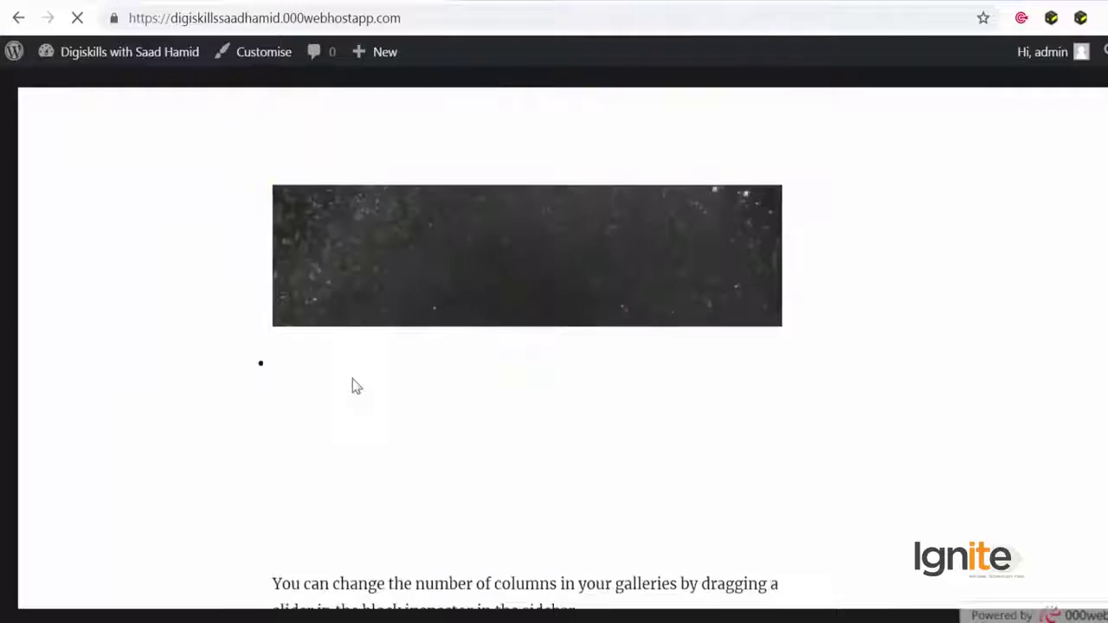
{"action": "scroll", "coordinate": [355, 387], "scroll_direction": "down", "scroll_amount": 3}
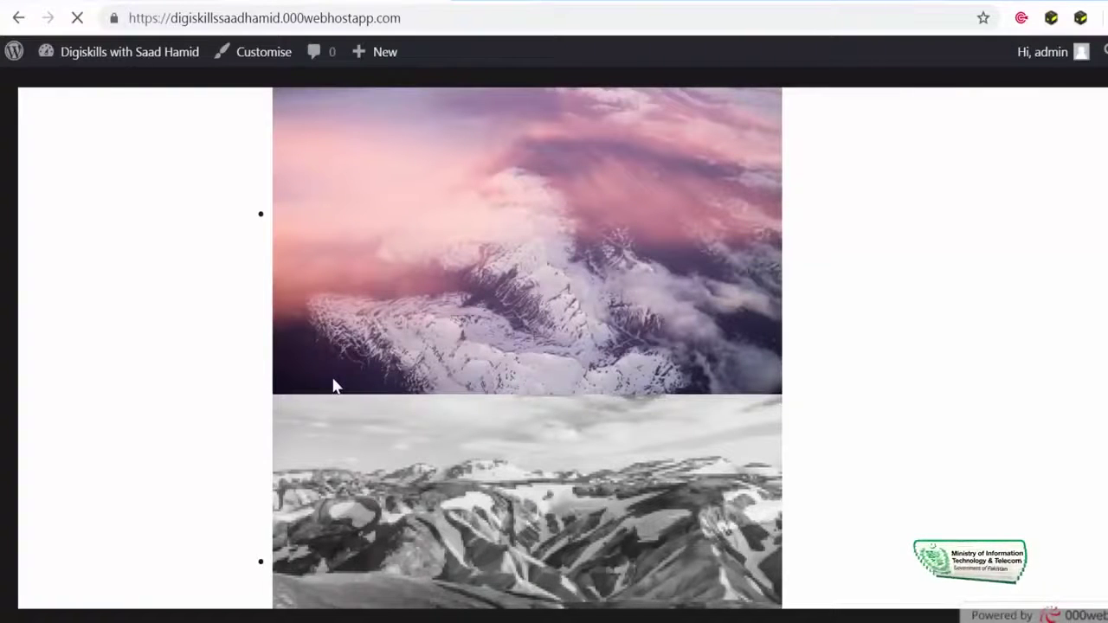
{"action": "scroll", "coordinate": [335, 385], "scroll_direction": "down", "scroll_amount": 15}
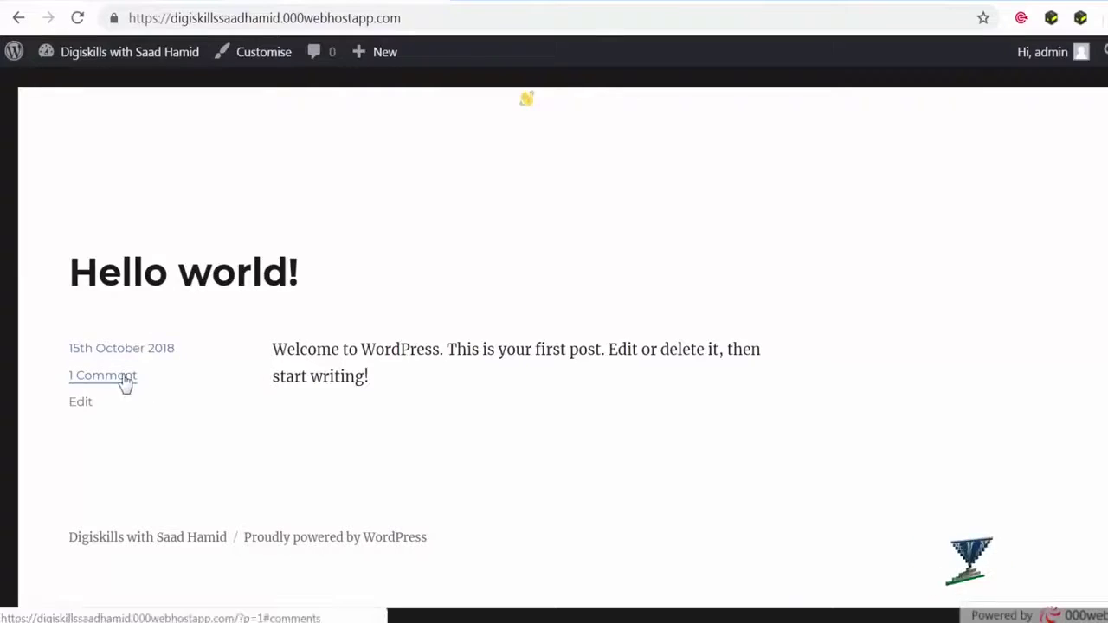
{"action": "scroll", "coordinate": [198, 306], "scroll_direction": "up", "scroll_amount": 15}
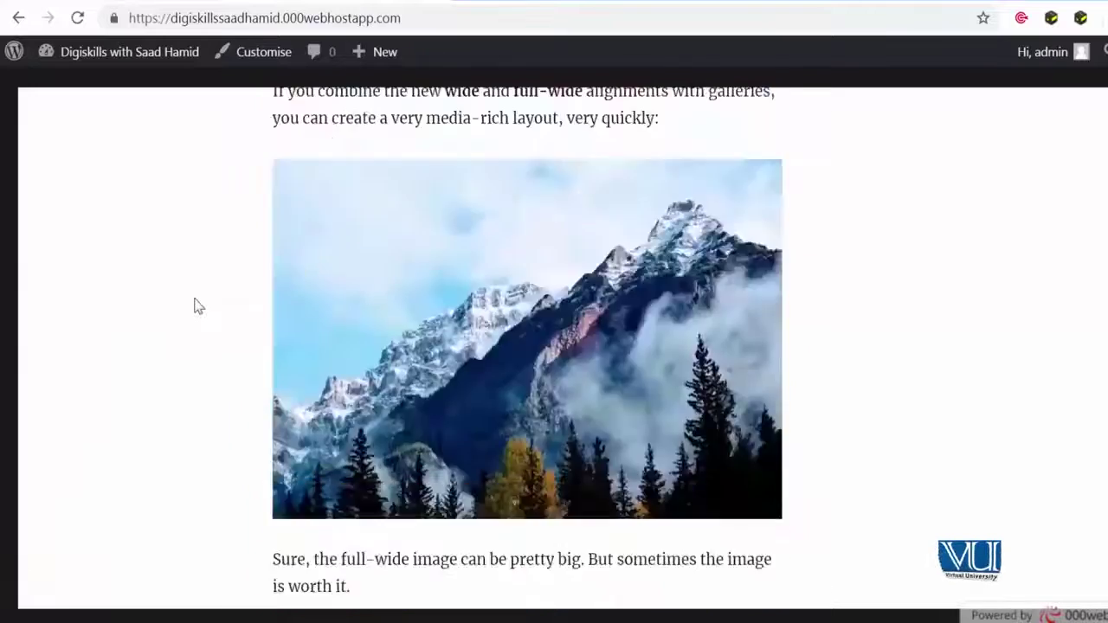
{"action": "scroll", "coordinate": [197, 305], "scroll_direction": "up", "scroll_amount": 15}
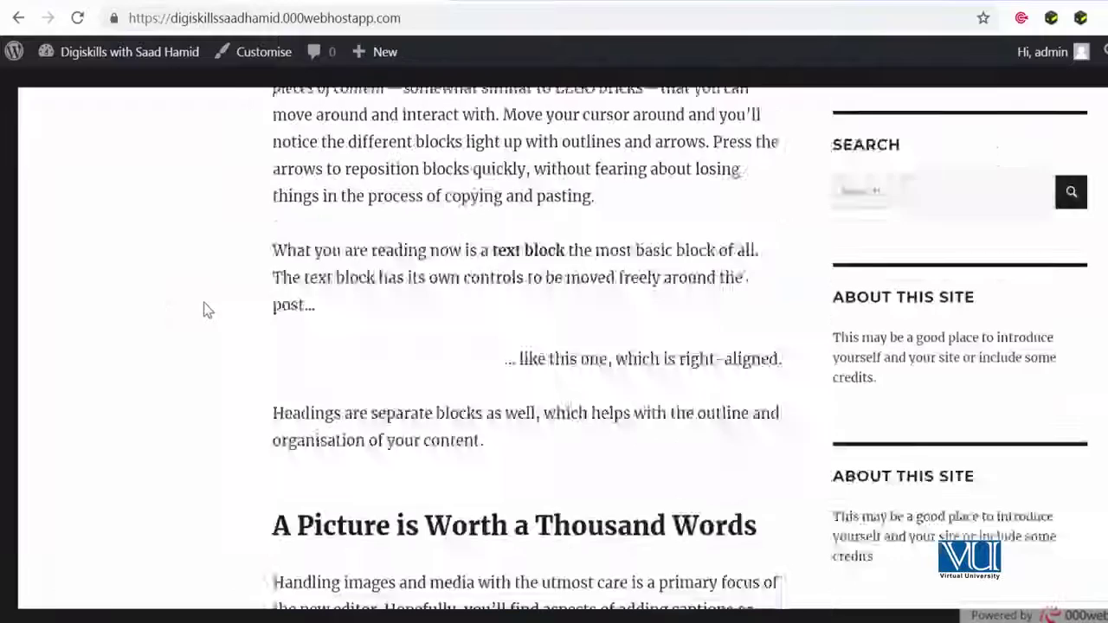
{"action": "scroll", "coordinate": [201, 381], "scroll_direction": "down", "scroll_amount": 15}
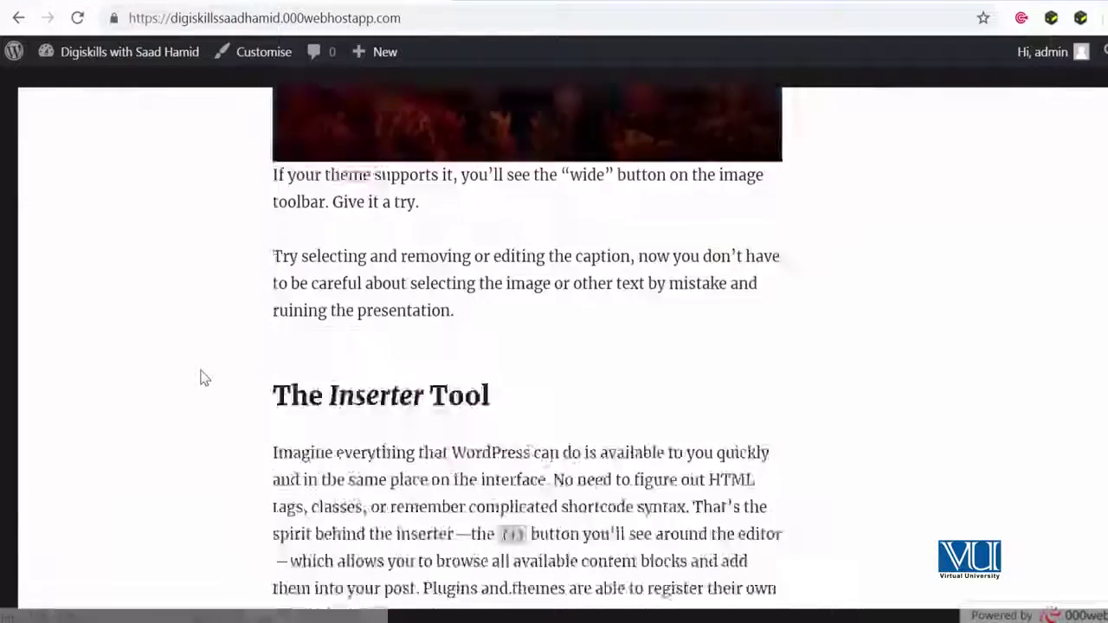
{"action": "scroll", "coordinate": [201, 378], "scroll_direction": "down", "scroll_amount": 5}
{"action": "scroll", "coordinate": [200, 377], "scroll_direction": "up", "scroll_amount": 20}
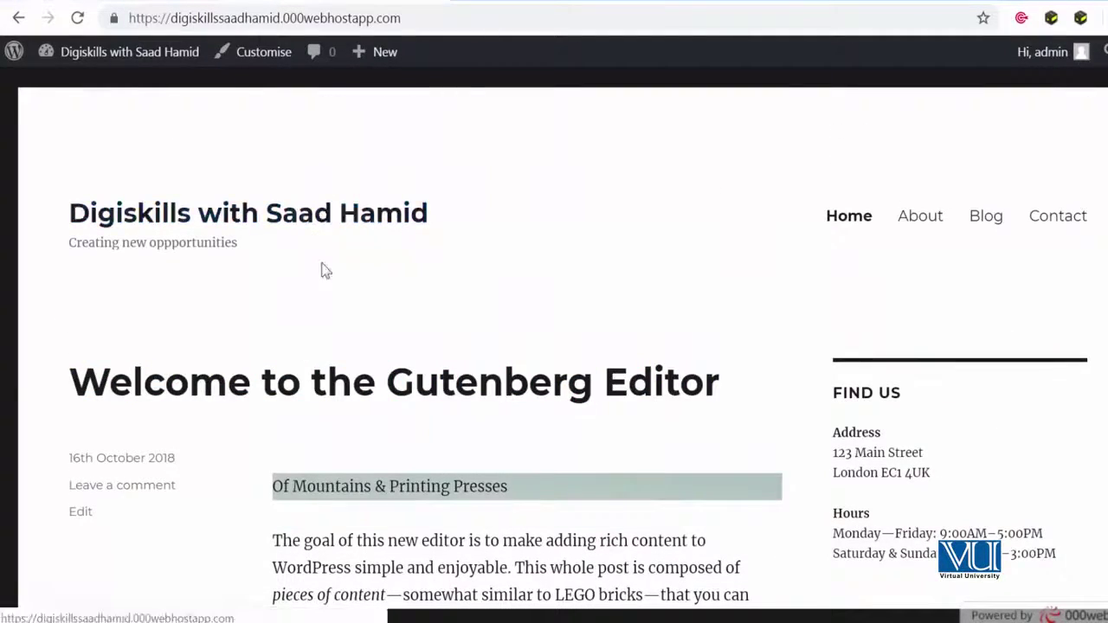
- Open the site's About page and examine its content from the heading to the footer
{"action": "left_click", "coordinate": [914, 228]}
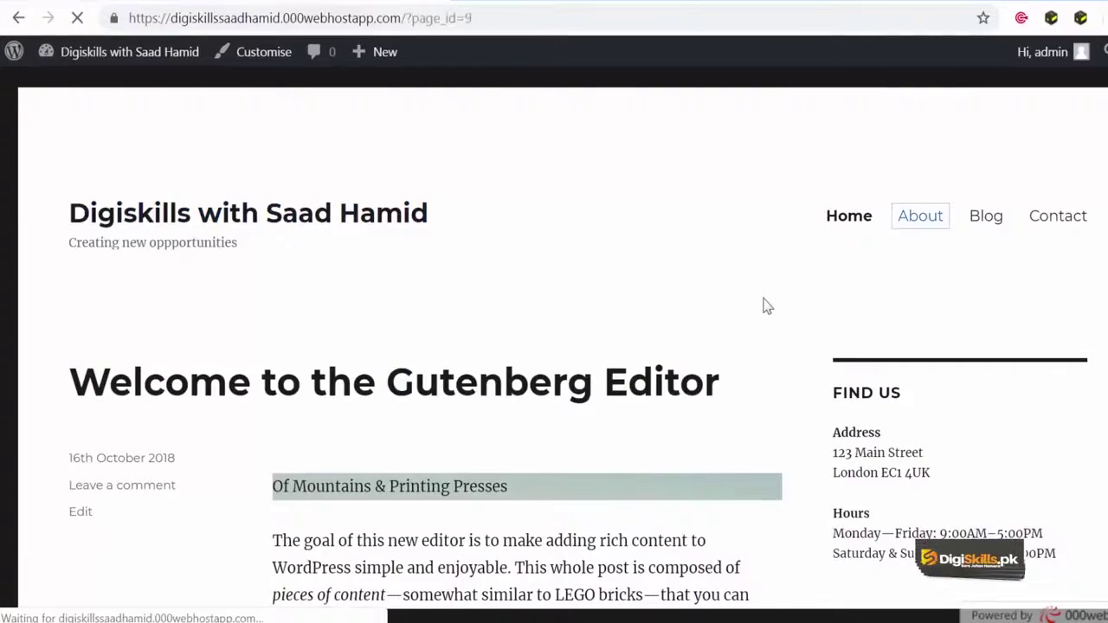
{"action": "scroll", "coordinate": [766, 305], "scroll_direction": "down", "scroll_amount": 10}
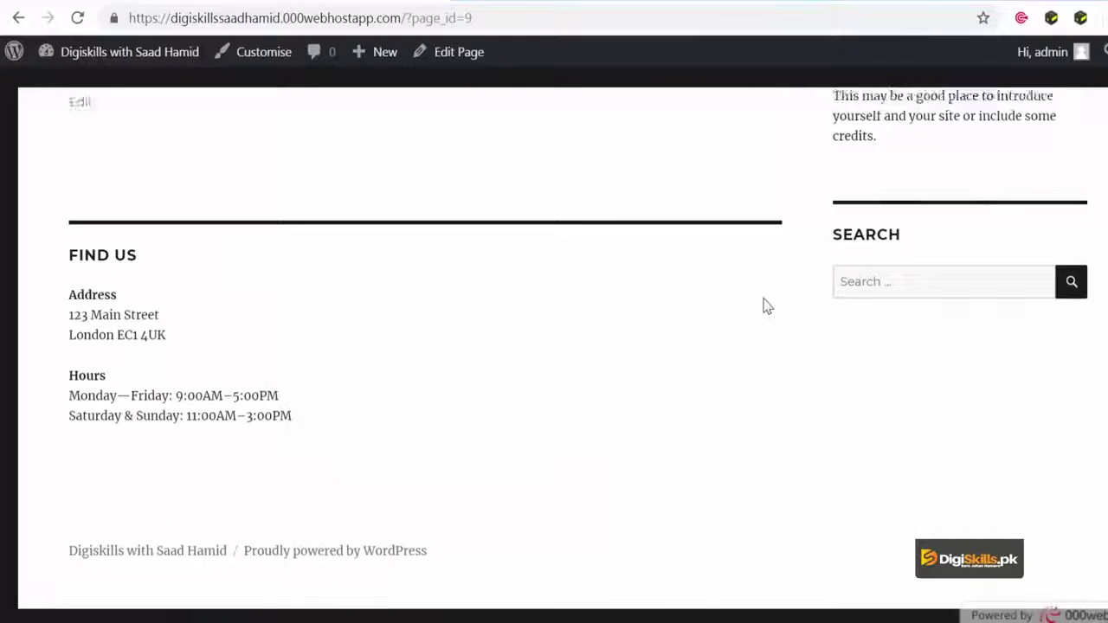
{"action": "scroll", "coordinate": [762, 304], "scroll_direction": "up", "scroll_amount": 10}
{"action": "scroll", "coordinate": [594, 372], "scroll_direction": "down", "scroll_amount": 9}
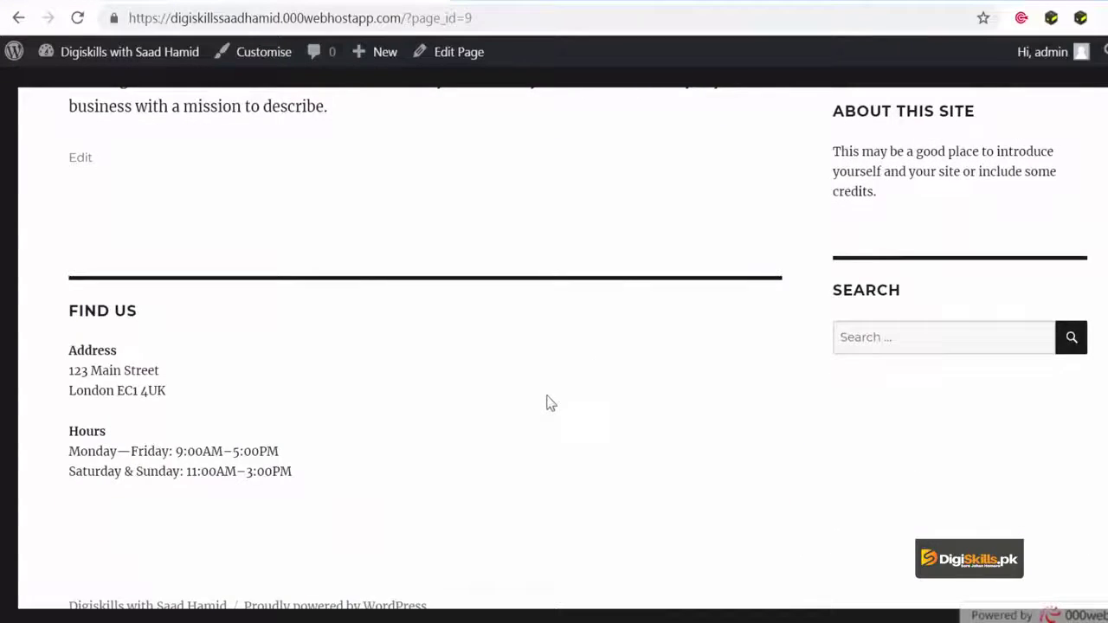
{"action": "scroll", "coordinate": [520, 383], "scroll_direction": "up", "scroll_amount": 10}
{"action": "scroll", "coordinate": [520, 384], "scroll_direction": "down", "scroll_amount": 9}
{"action": "scroll", "coordinate": [520, 384], "scroll_direction": "up", "scroll_amount": 9}
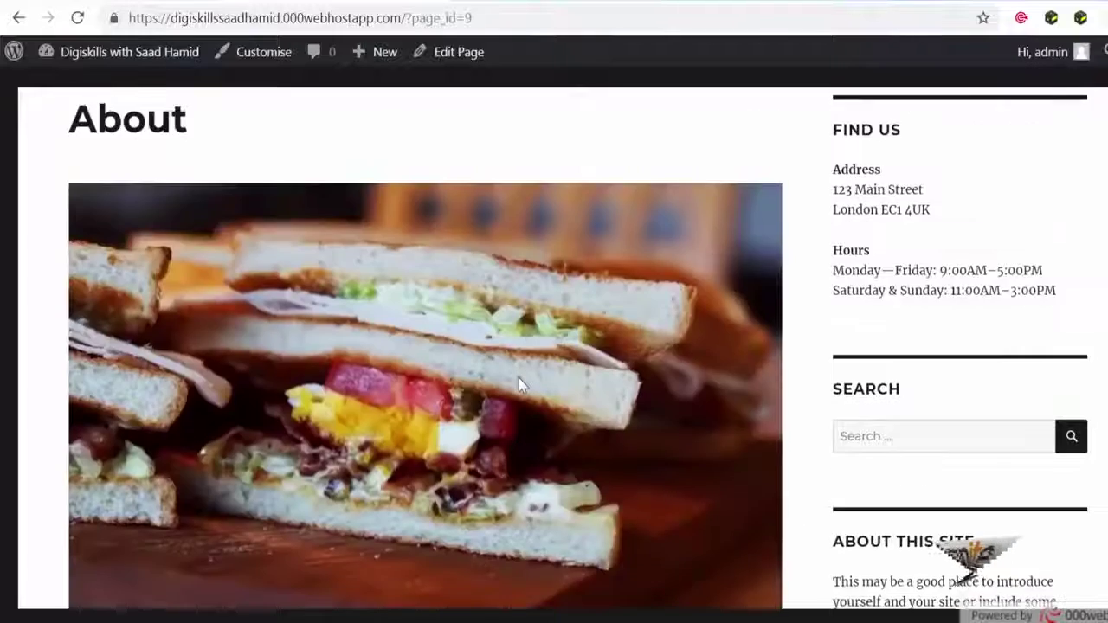
{"action": "scroll", "coordinate": [519, 377], "scroll_direction": "up", "scroll_amount": 3}
- Return to the homepage, open the "Welcome to the Gutenberg Editor" post and review its content and comment form
{"action": "left_click", "coordinate": [408, 231]}
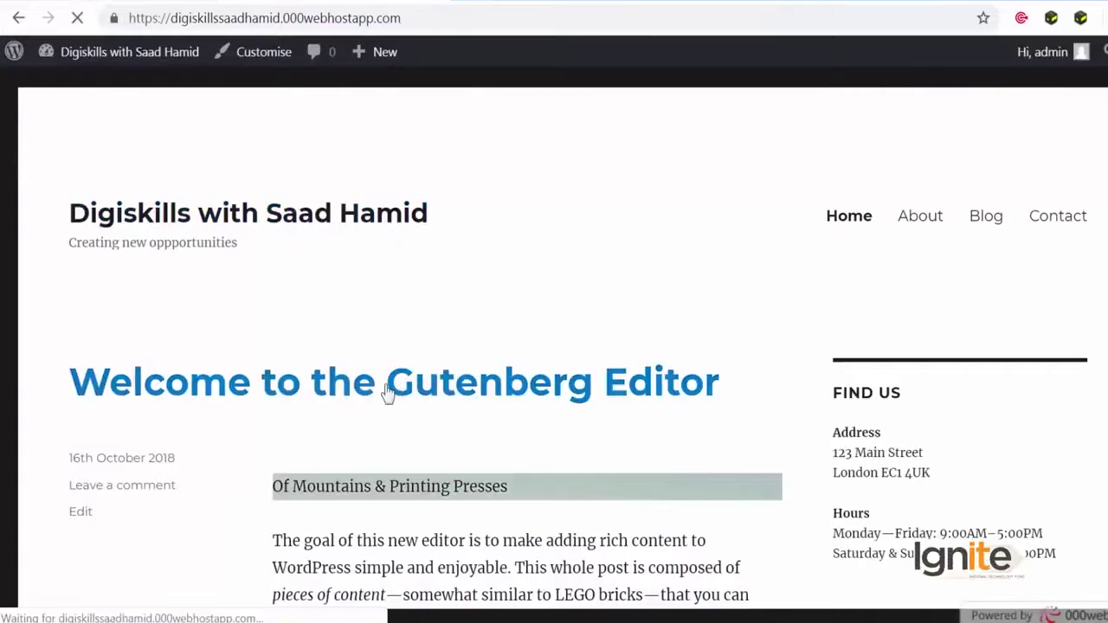
{"action": "left_click", "coordinate": [388, 392]}
{"action": "scroll", "coordinate": [319, 431], "scroll_direction": "down", "scroll_amount": 10}
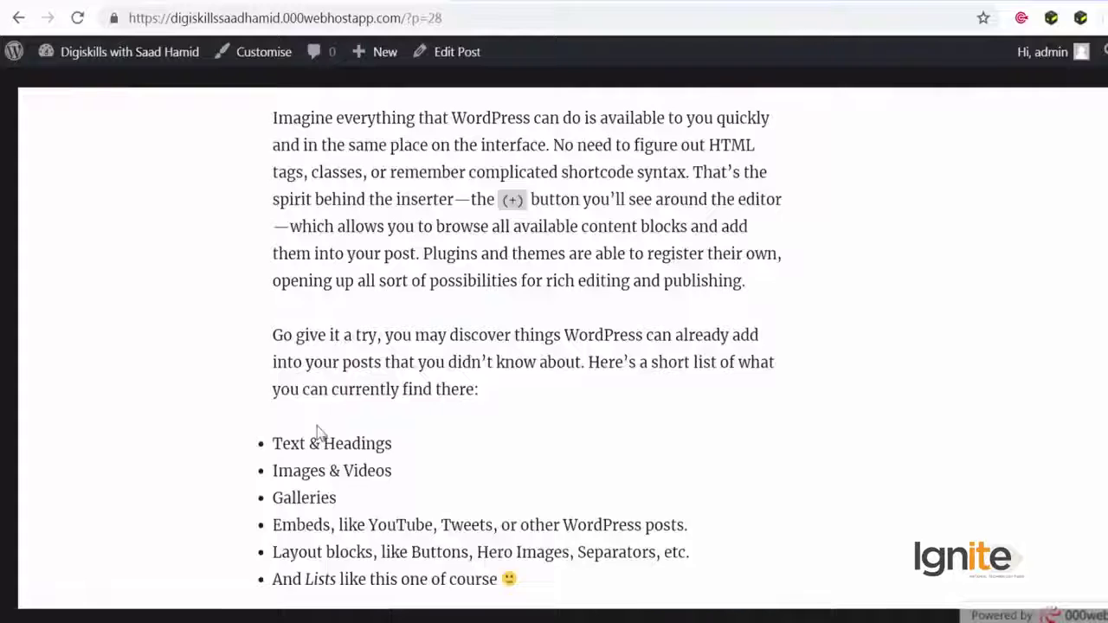
{"action": "scroll", "coordinate": [317, 430], "scroll_direction": "down", "scroll_amount": 20}
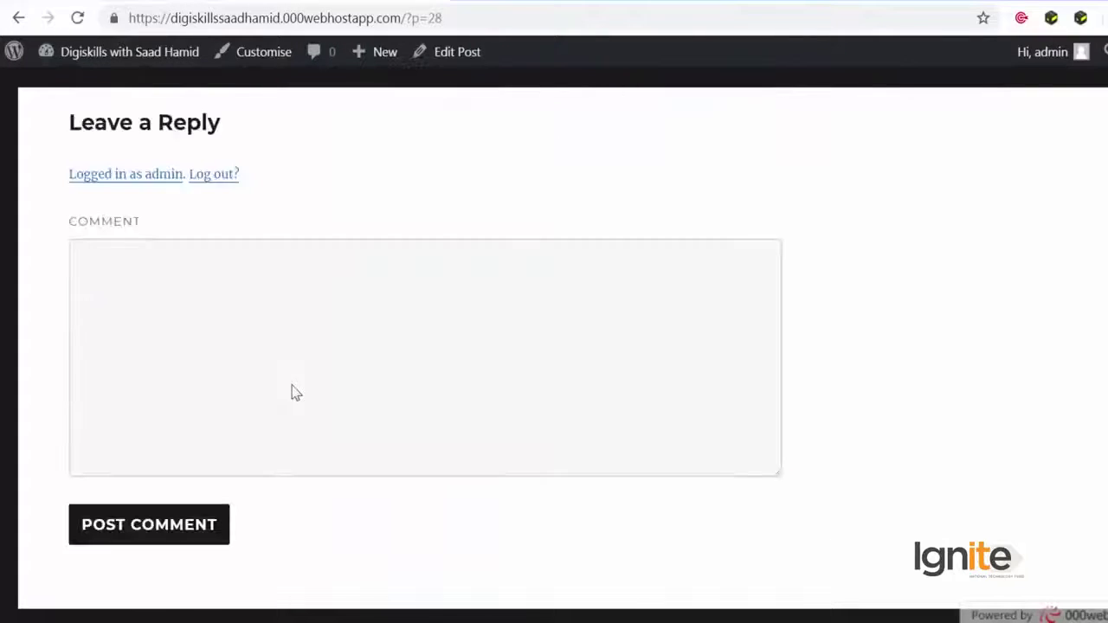
{"action": "left_click", "coordinate": [296, 385]}
{"action": "scroll", "coordinate": [297, 384], "scroll_direction": "up", "scroll_amount": 15}
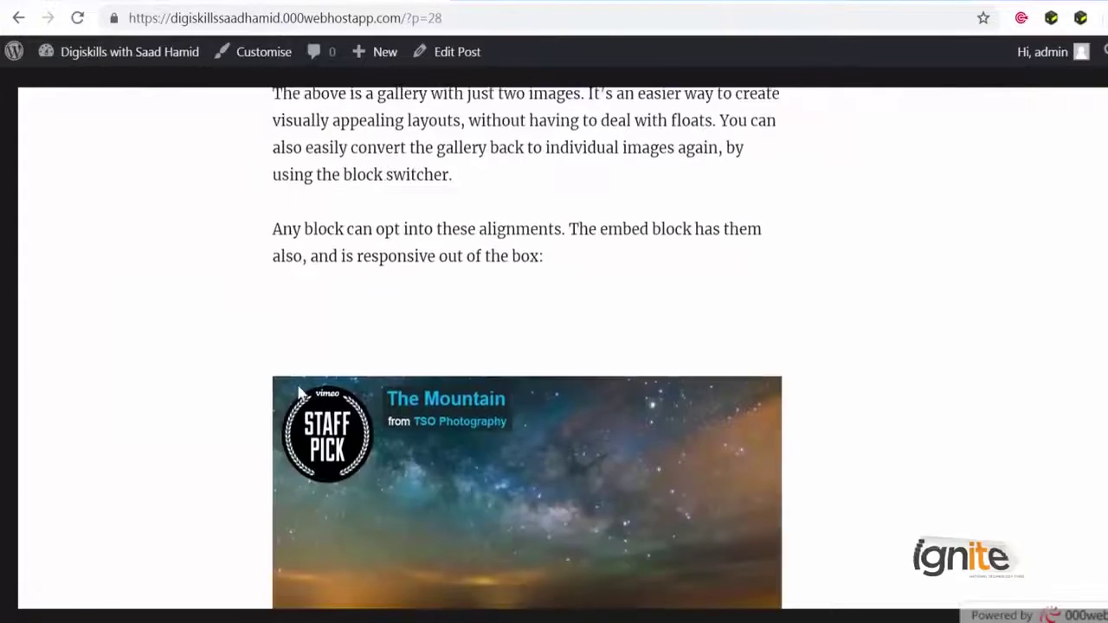
- Open the website beingguru.com in a new browser tab
{"action": "left_click", "coordinate": [535, 24]}
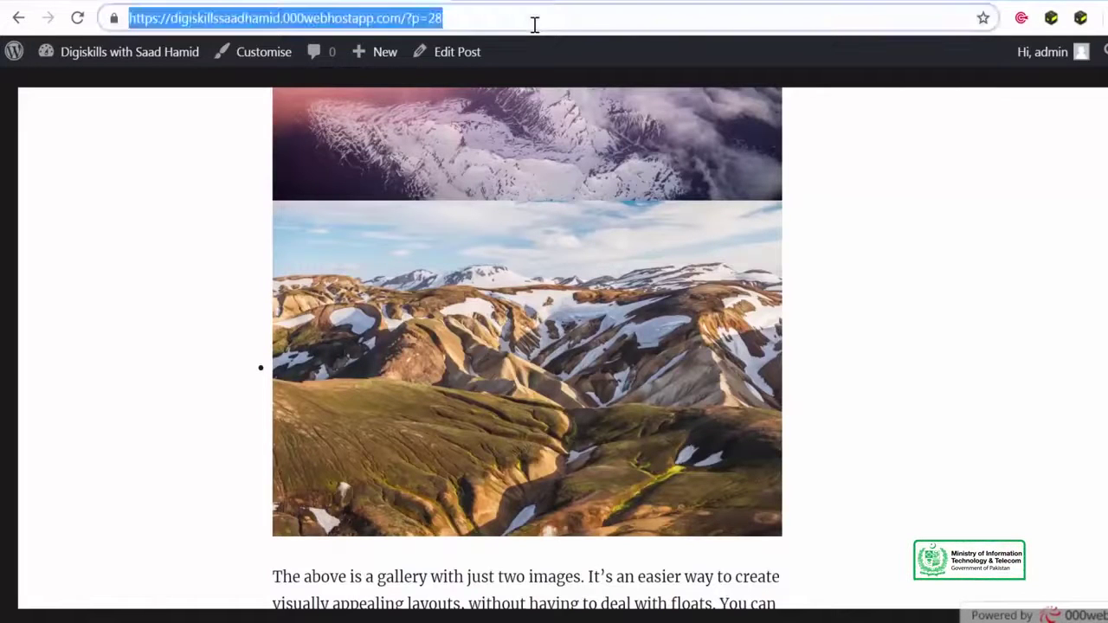
{"action": "key", "text": "ctrl+t"}
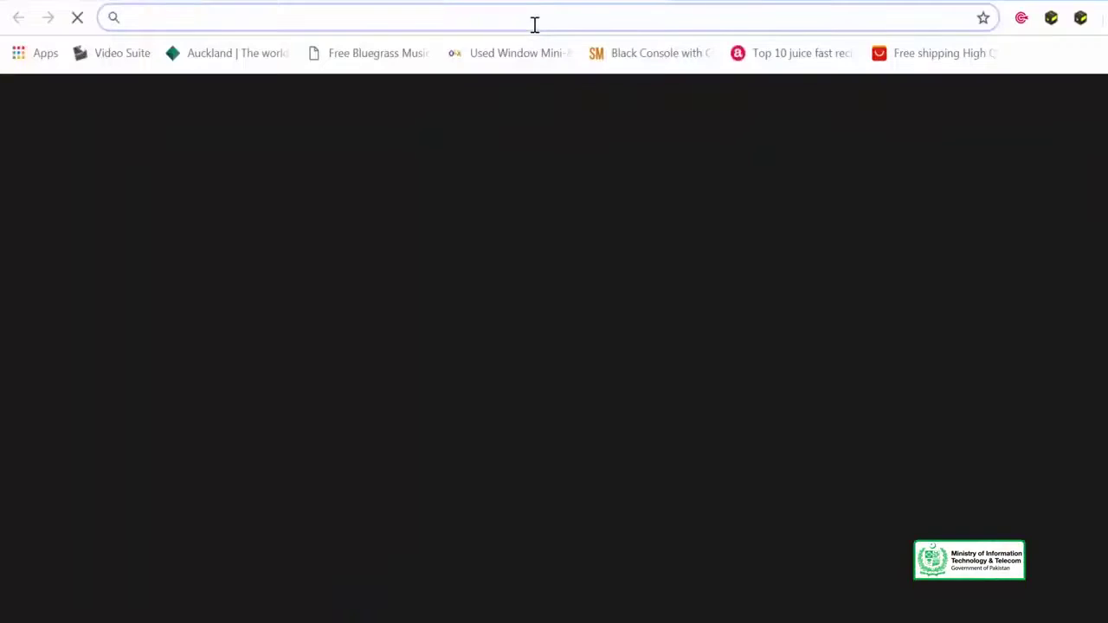
{"action": "type", "text": "b"}
{"action": "type", "text": "eingguuru.com"}
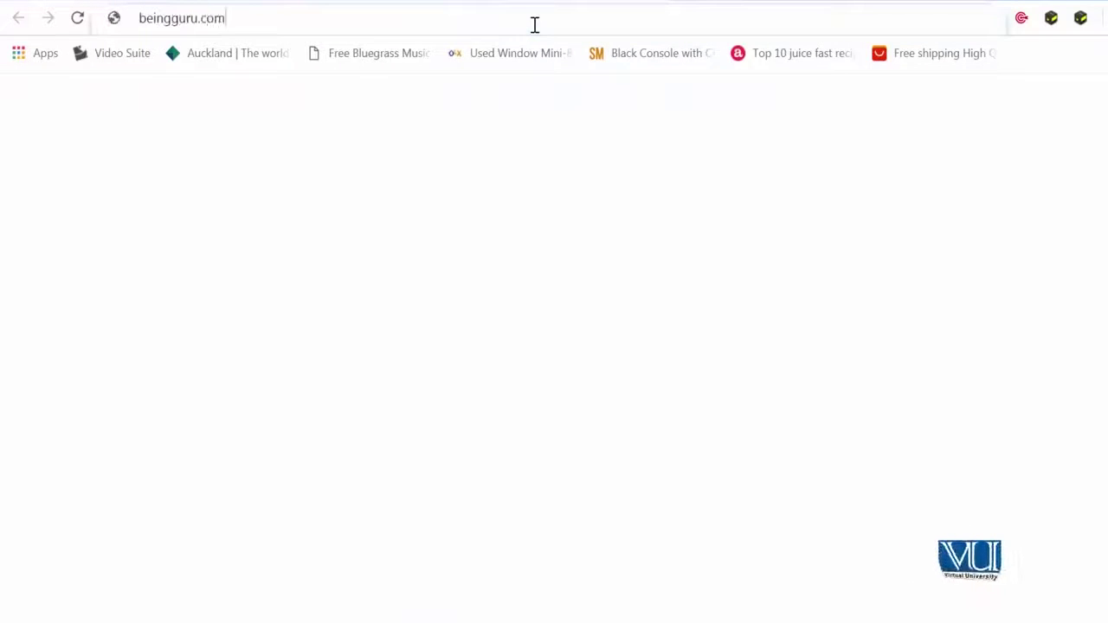
{"action": "key", "text": "Return"}
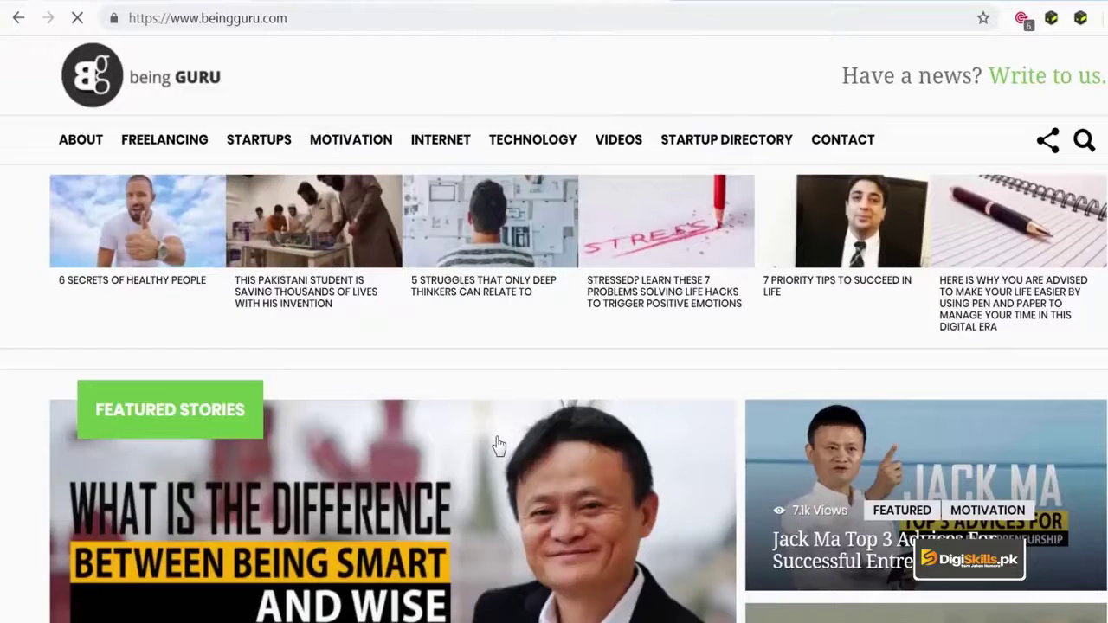
- Look through the article posts on the Being Guru homepage
{"action": "scroll", "coordinate": [498, 444], "scroll_direction": "down", "scroll_amount": 10}
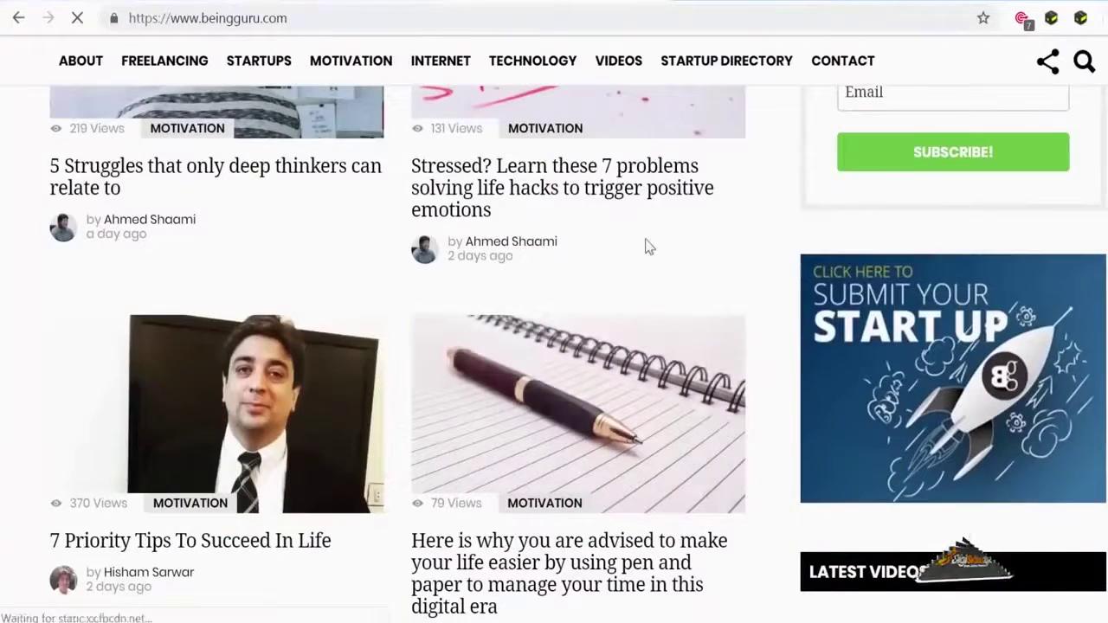
{"action": "scroll", "coordinate": [487, 277], "scroll_direction": "down", "scroll_amount": 13}
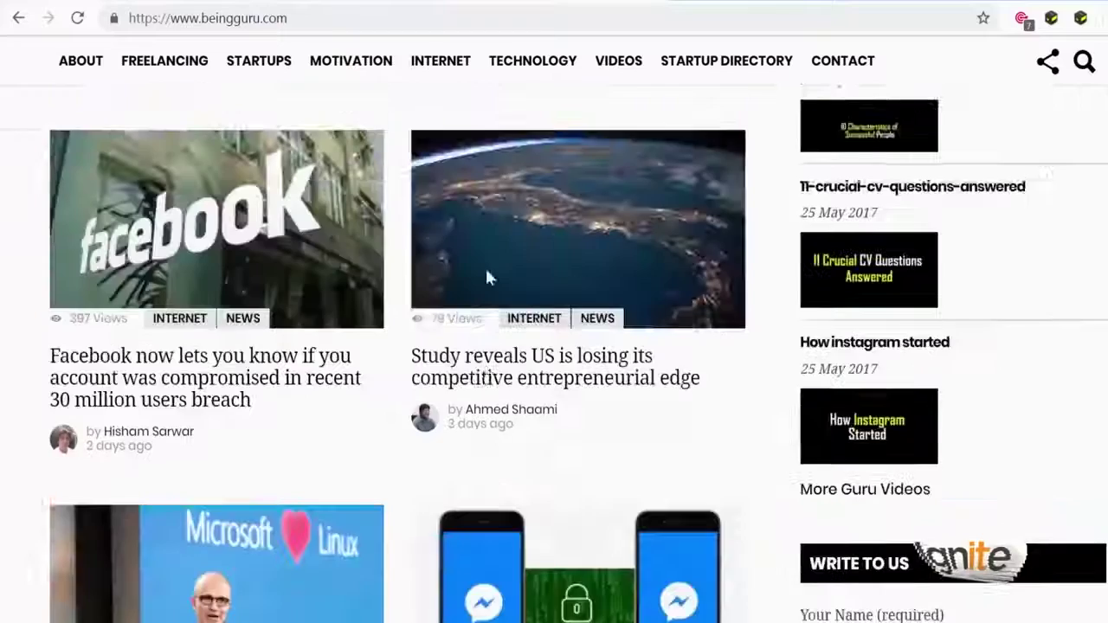
{"action": "scroll", "coordinate": [485, 260], "scroll_direction": "up", "scroll_amount": 10}
{"action": "scroll", "coordinate": [484, 247], "scroll_direction": "up", "scroll_amount": 10}
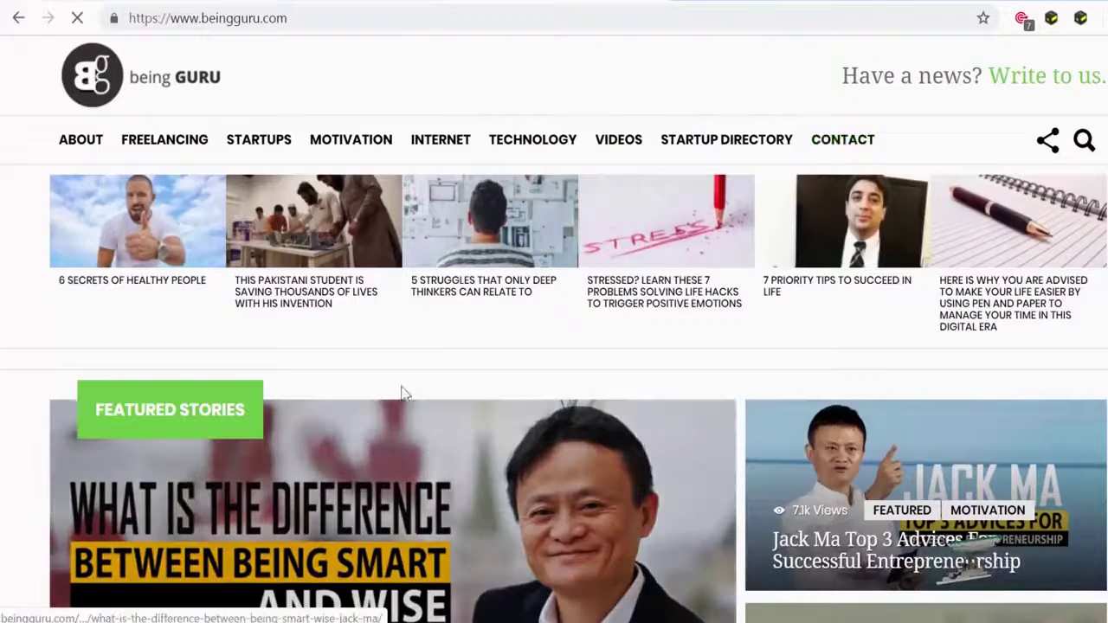
- Open Being Guru's Contact page and examine its contact form
{"action": "scroll", "coordinate": [412, 369], "scroll_direction": "down", "scroll_amount": 15}
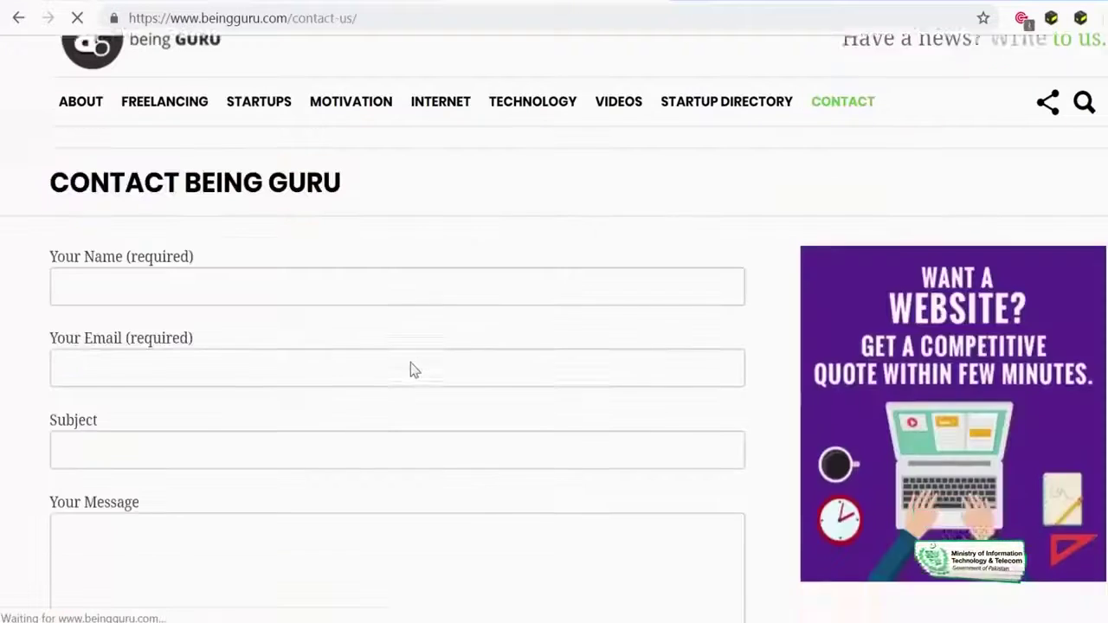
{"action": "scroll", "coordinate": [412, 370], "scroll_direction": "up", "scroll_amount": 8}
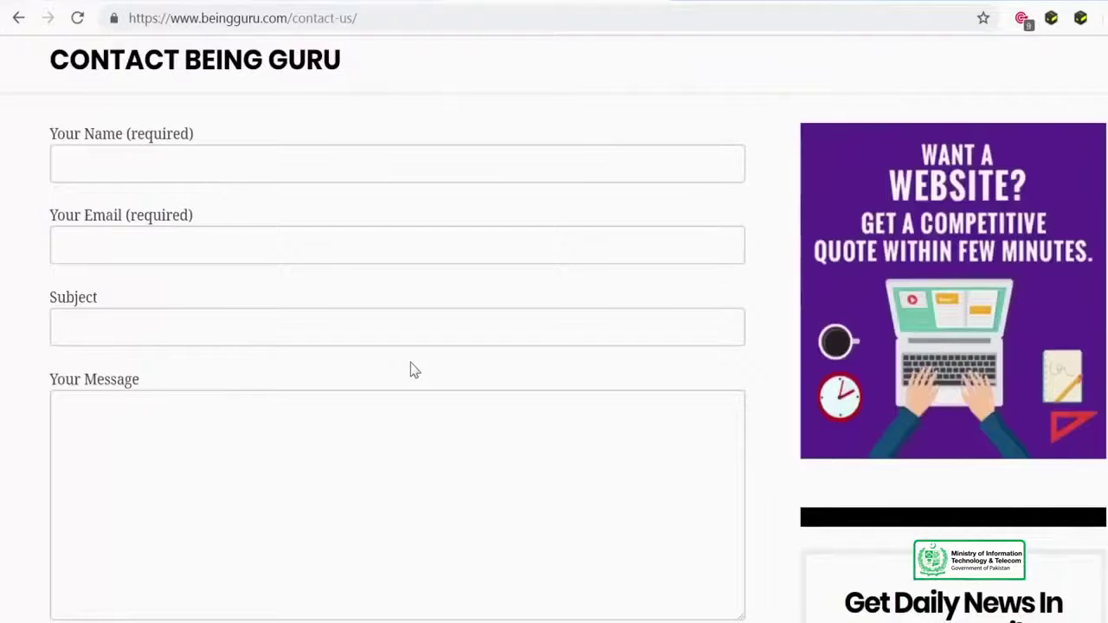
{"action": "scroll", "coordinate": [412, 370], "scroll_direction": "up", "scroll_amount": 2}
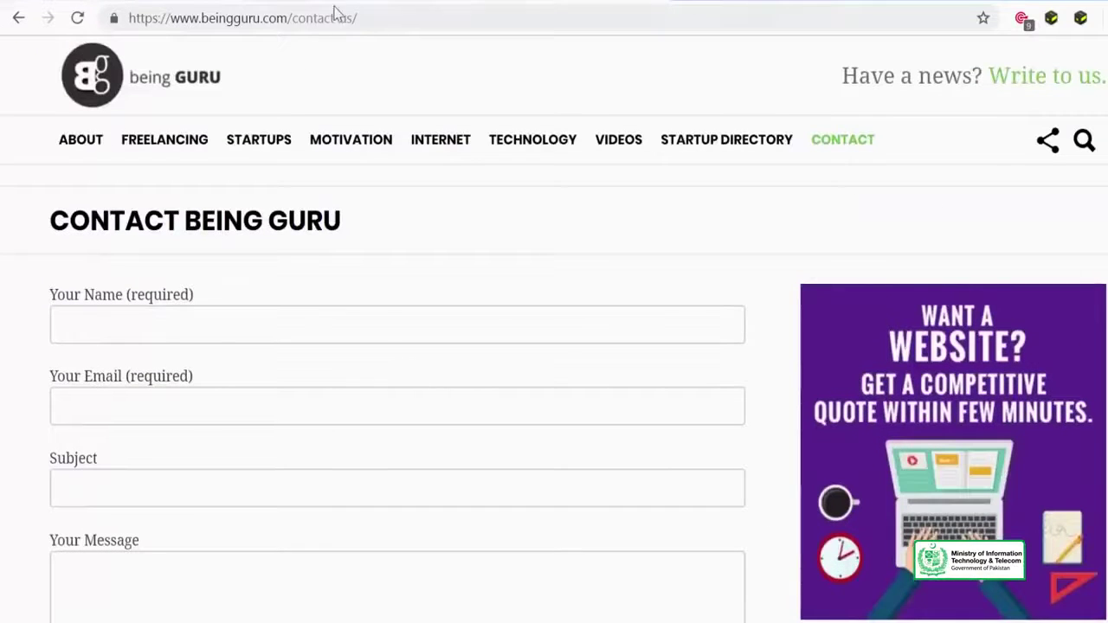